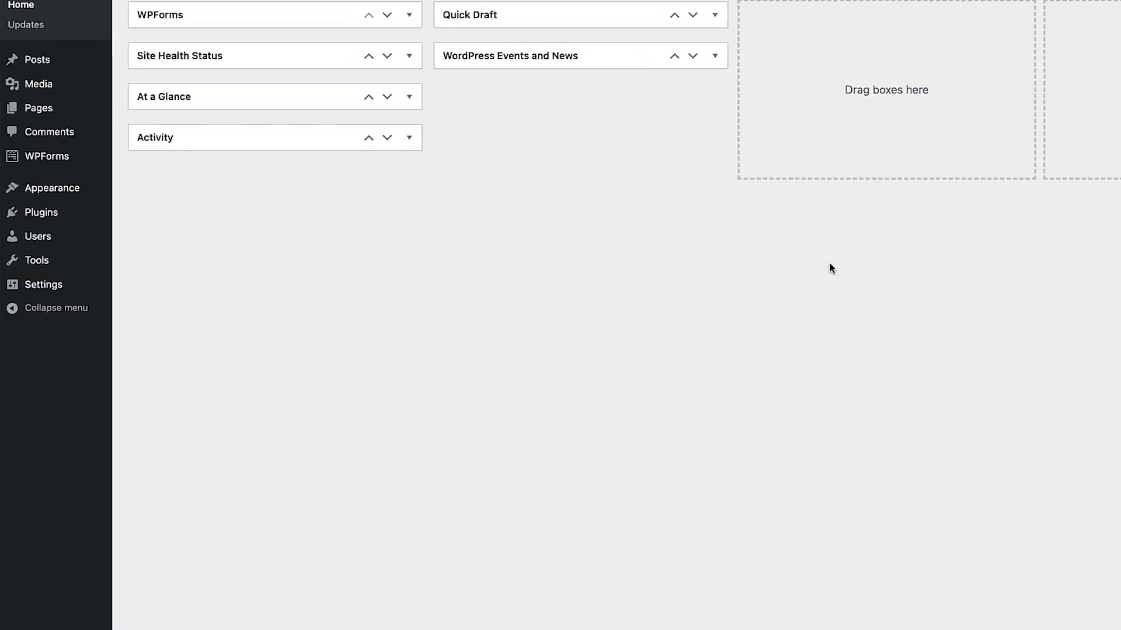
- Show the Users submenu from the dashboard sidebar
{"action": "mouse_move", "coordinate": [86, 228]}
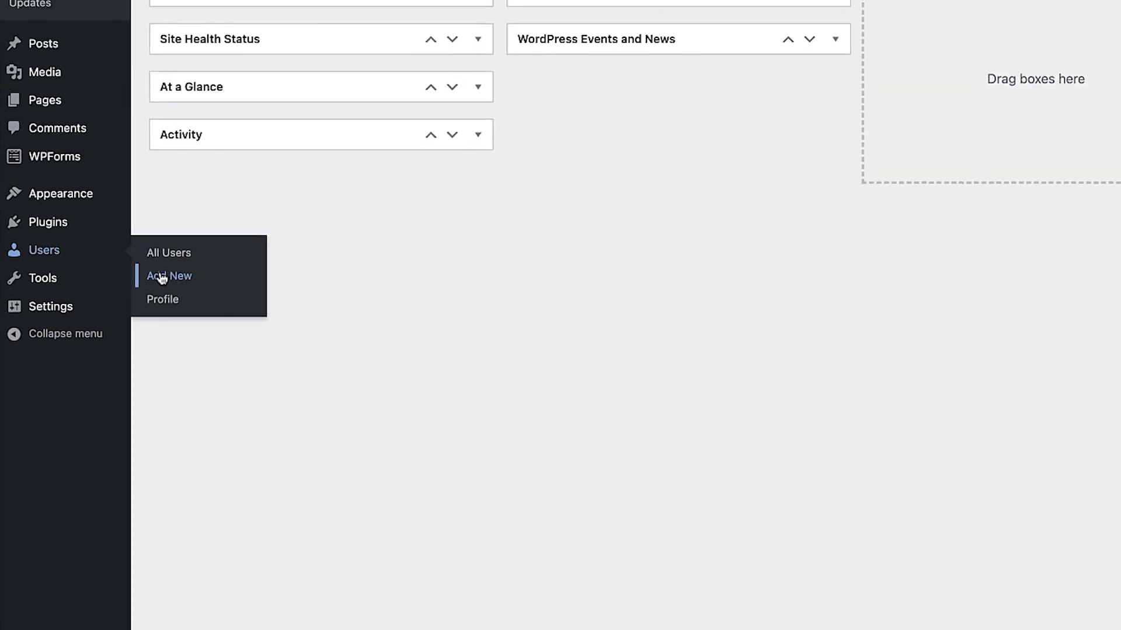
- On the Add New User form, enter the new user's username, e-mail address, first name and last name
{"action": "left_click", "coordinate": [171, 247]}
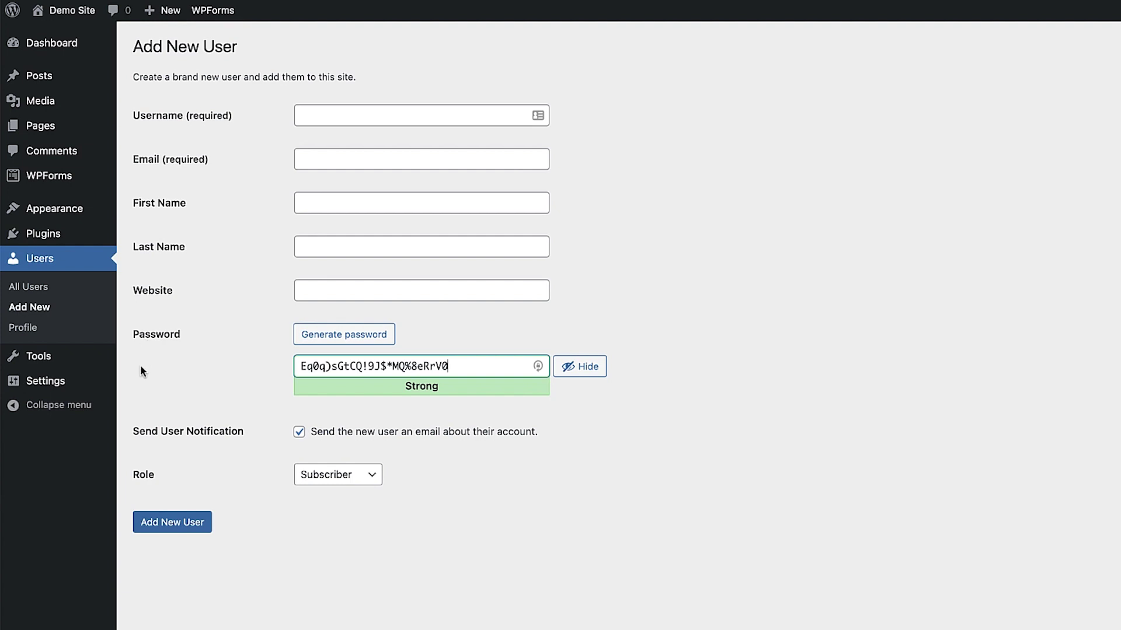
{"action": "left_click", "coordinate": [302, 115]}
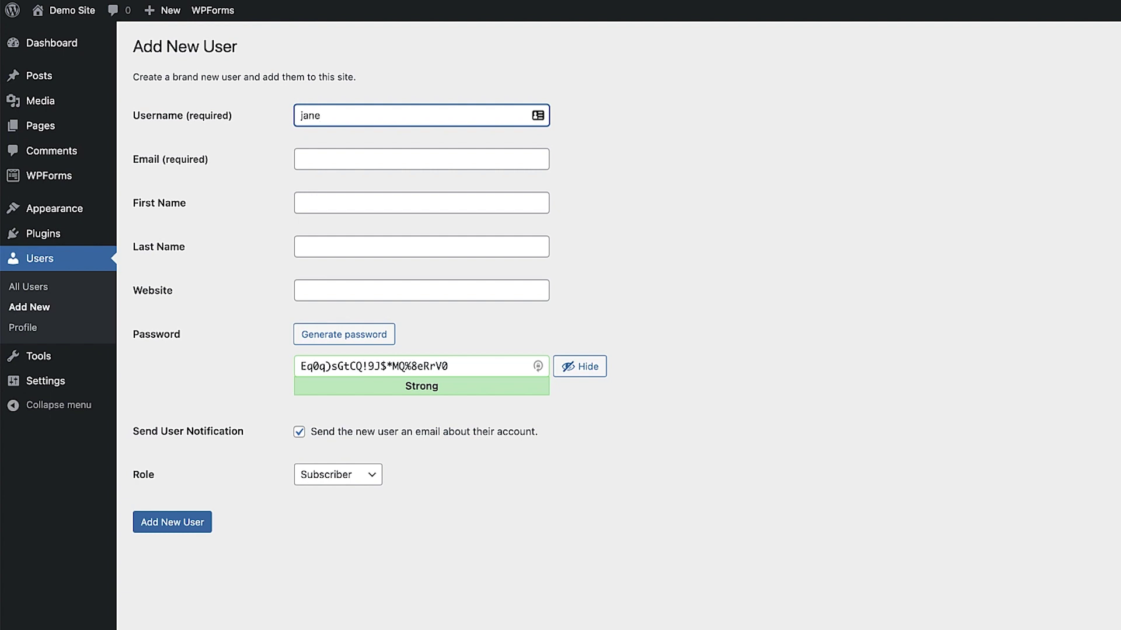
{"action": "left_click", "coordinate": [348, 150]}
{"action": "type", "text": "jane"}
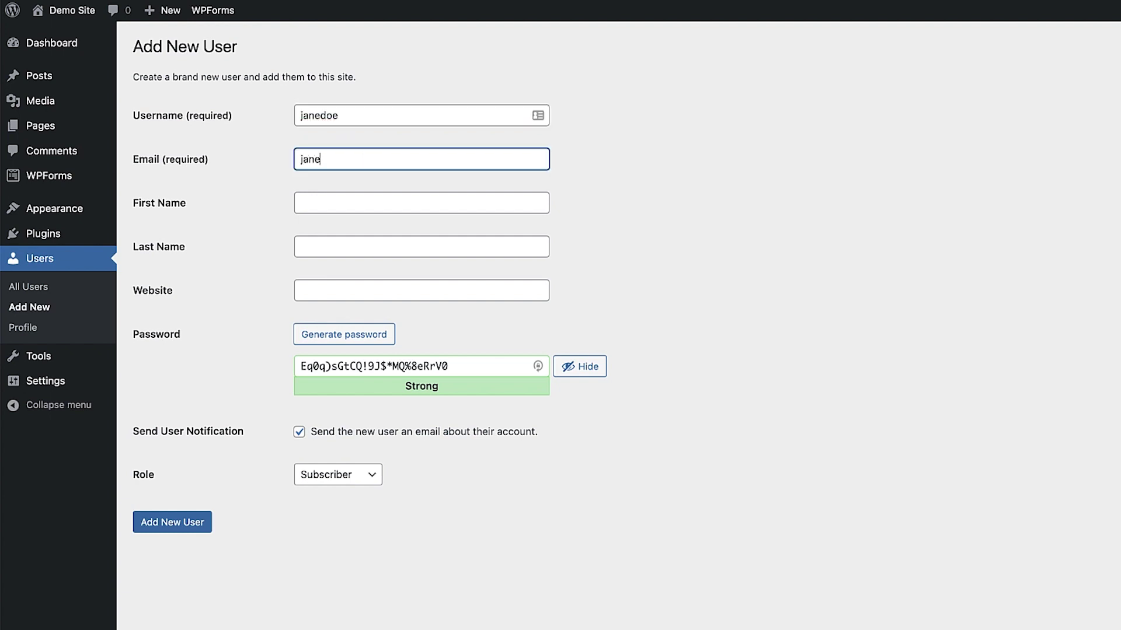
{"action": "type", "text": "doe@email.com"}
{"action": "left_click", "coordinate": [340, 205]}
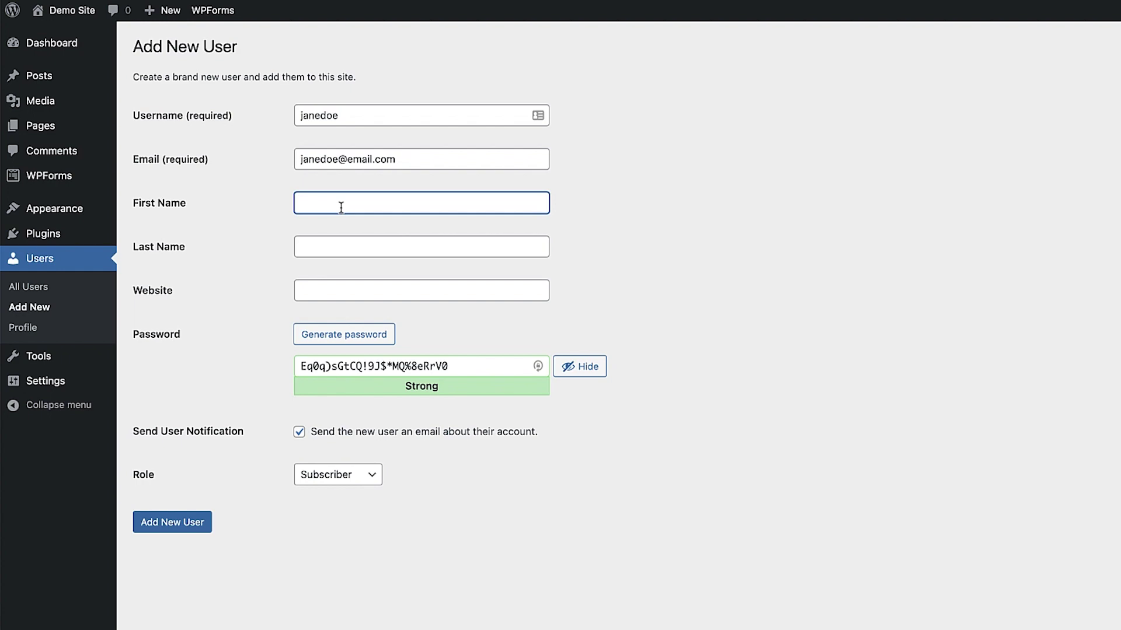
{"action": "type", "text": "Jane"}
{"action": "left_click", "coordinate": [328, 251]}
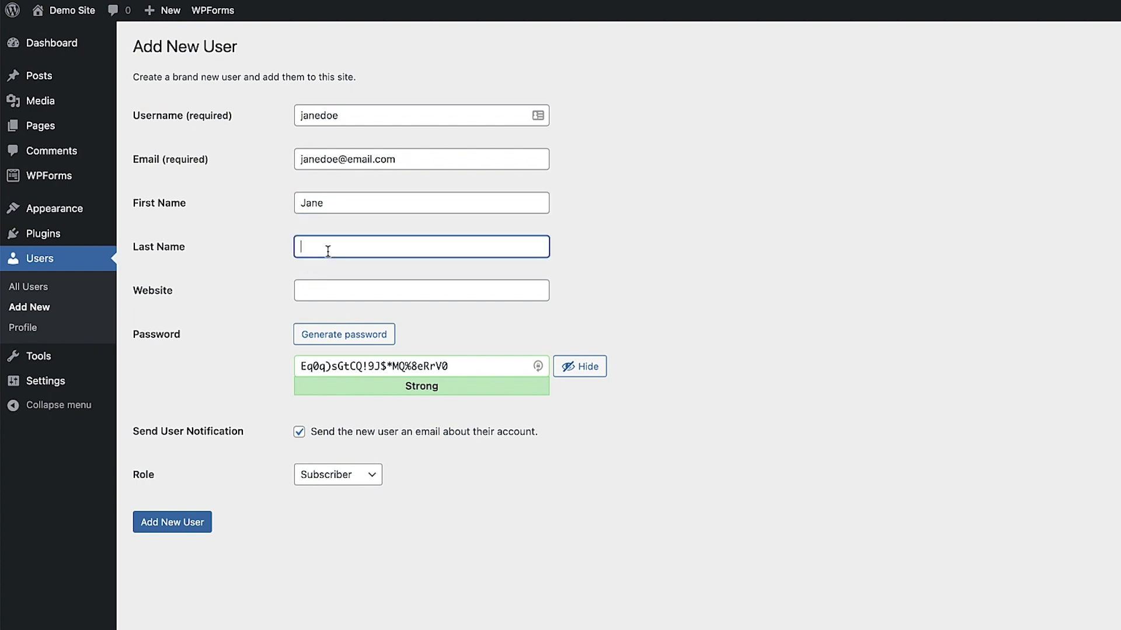
- Finish the last name, generate a strong password, toggle the account e-mail, and keep the Subscriber role
{"action": "type", "text": "Doe"}
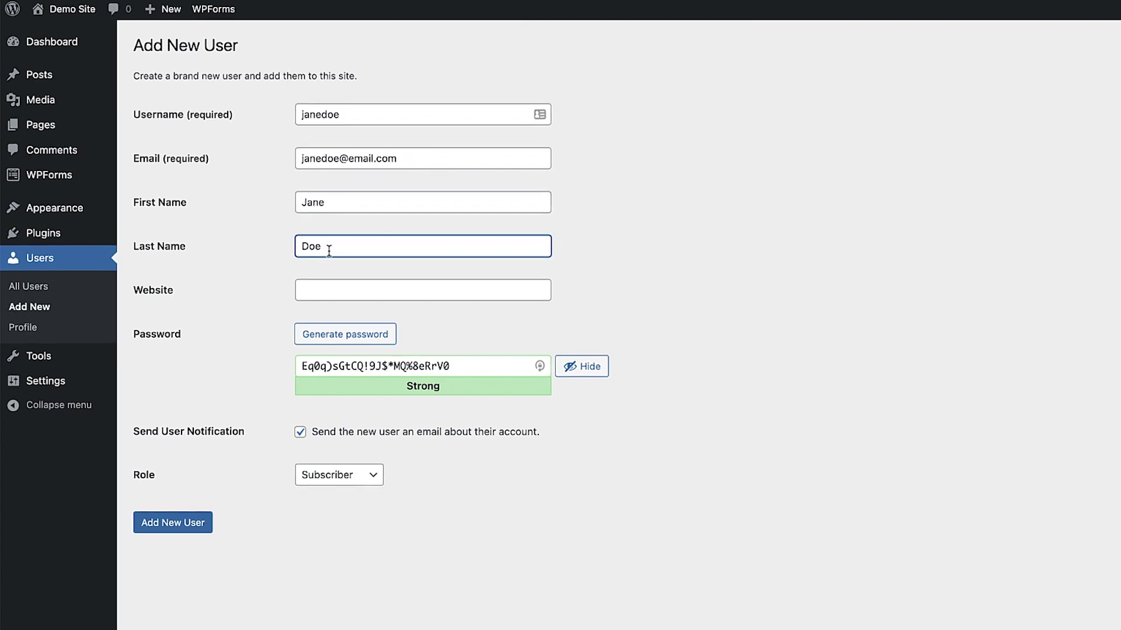
{"action": "left_click", "coordinate": [592, 299]}
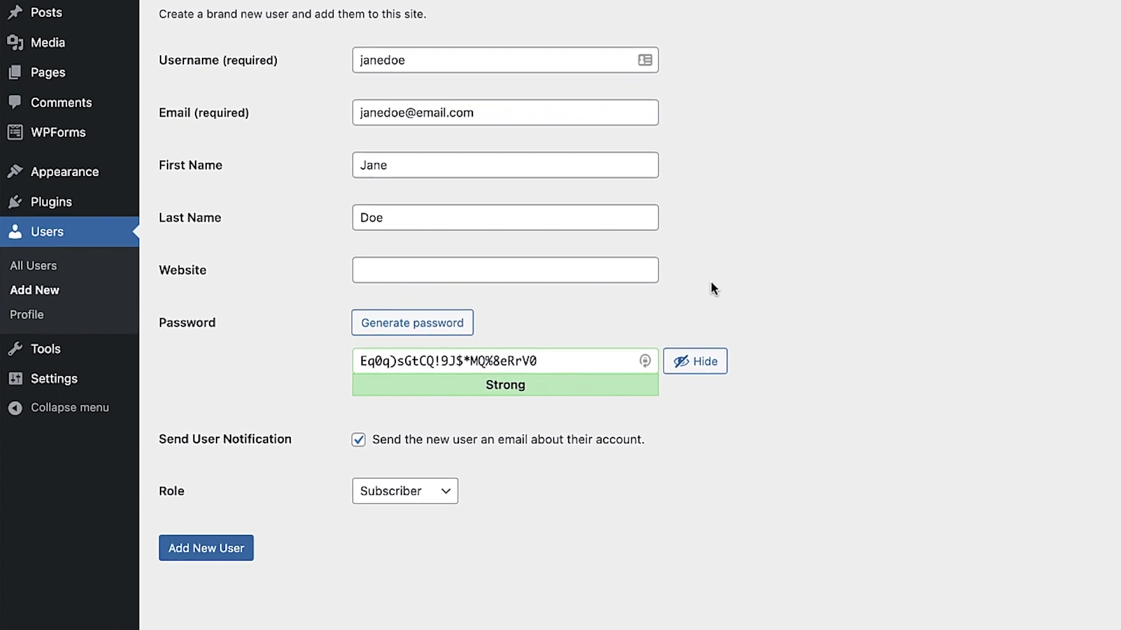
{"action": "left_click", "coordinate": [408, 325]}
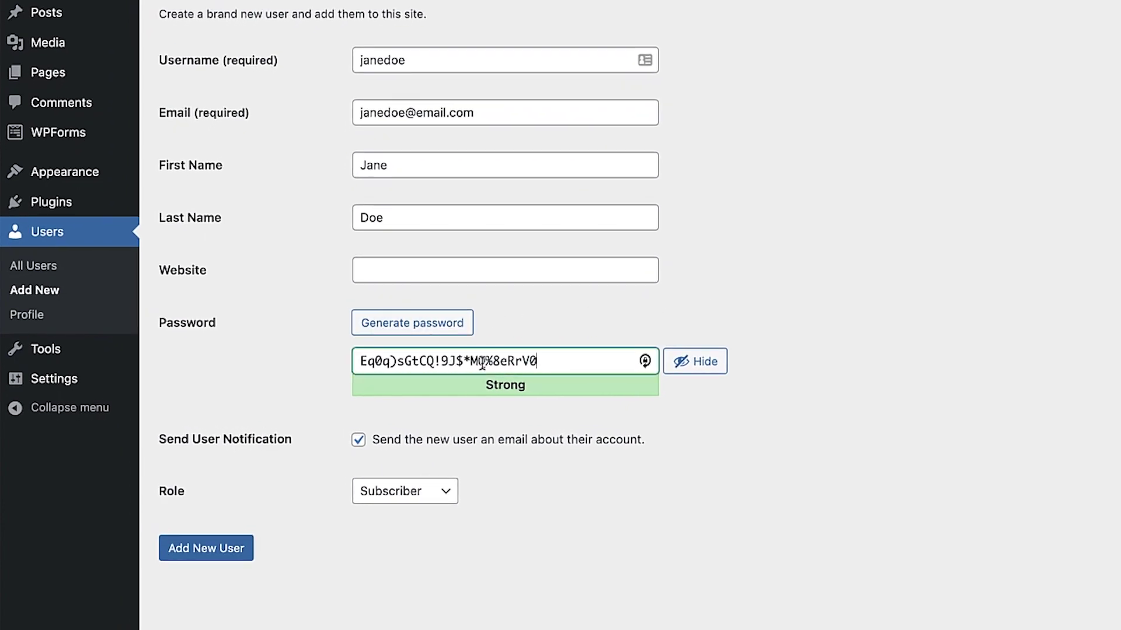
{"action": "left_click", "coordinate": [357, 441]}
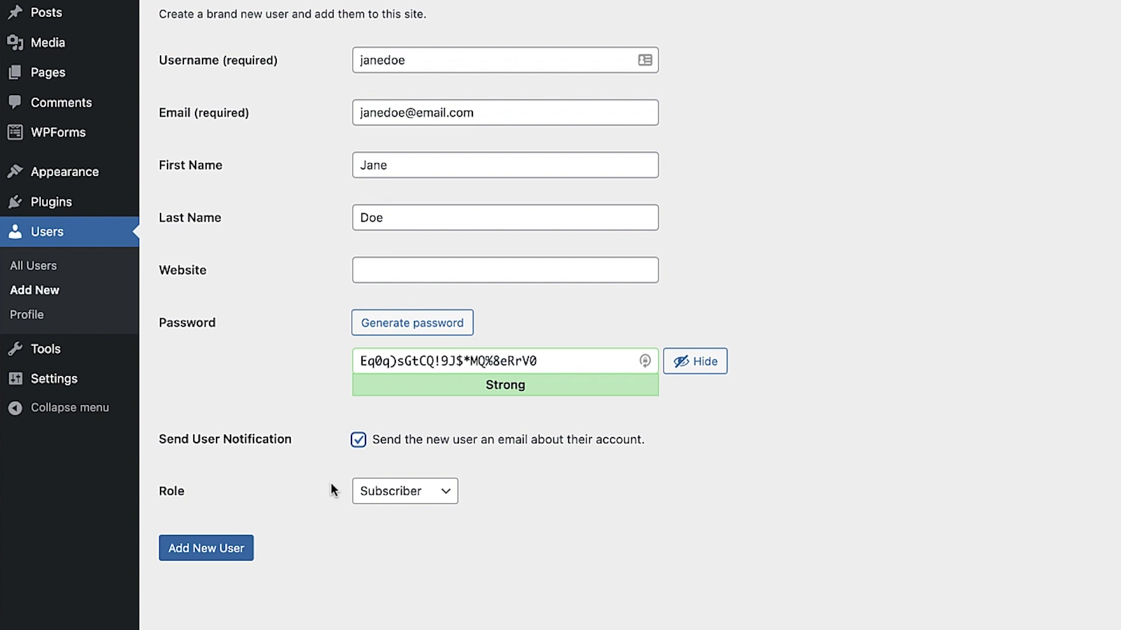
{"action": "left_click", "coordinate": [453, 496]}
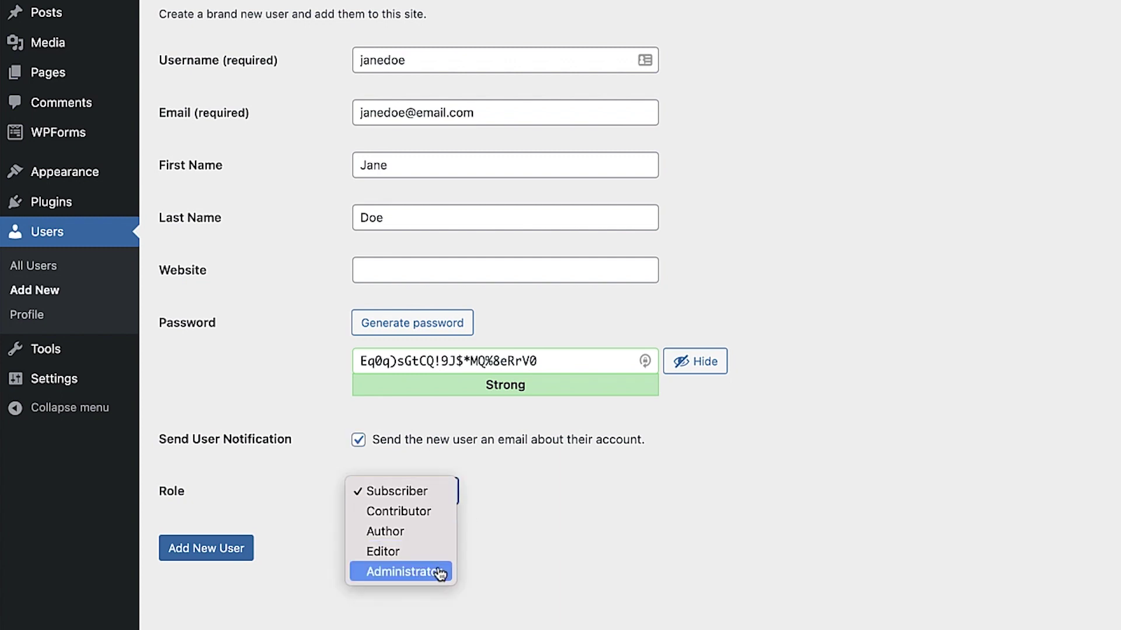
{"action": "left_click", "coordinate": [473, 495]}
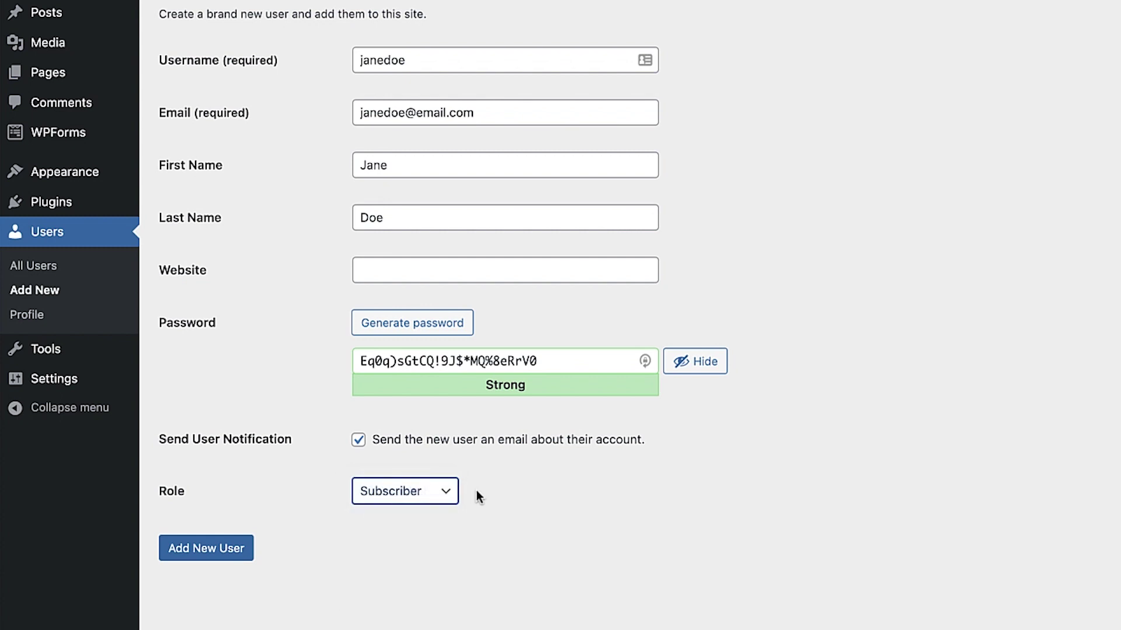
{"action": "left_click", "coordinate": [429, 493]}
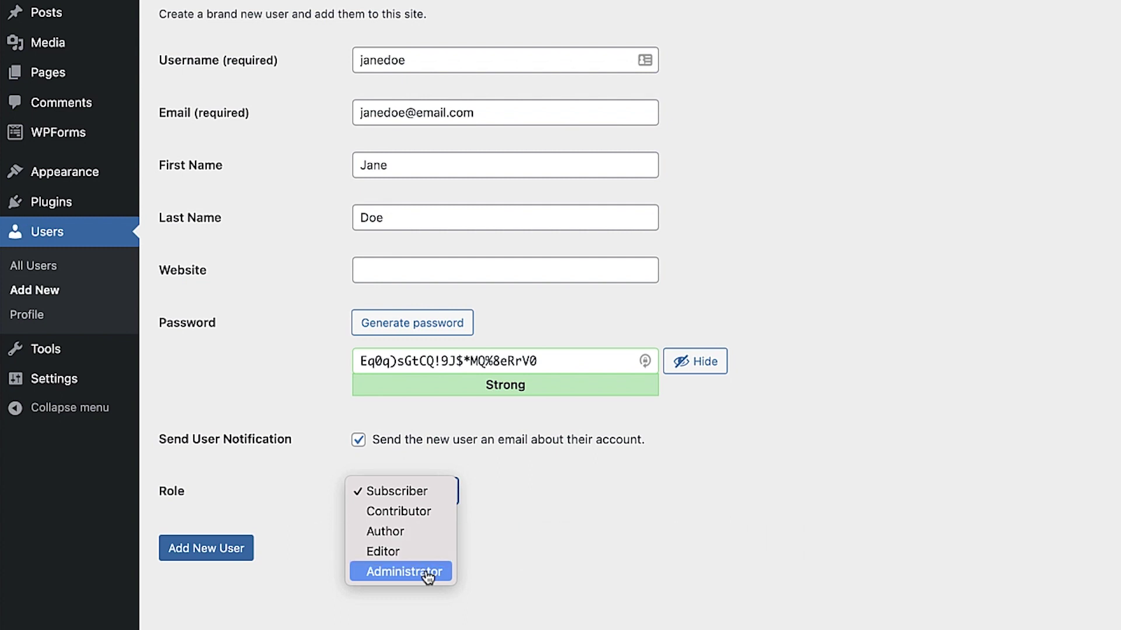
{"action": "left_click", "coordinate": [427, 495]}
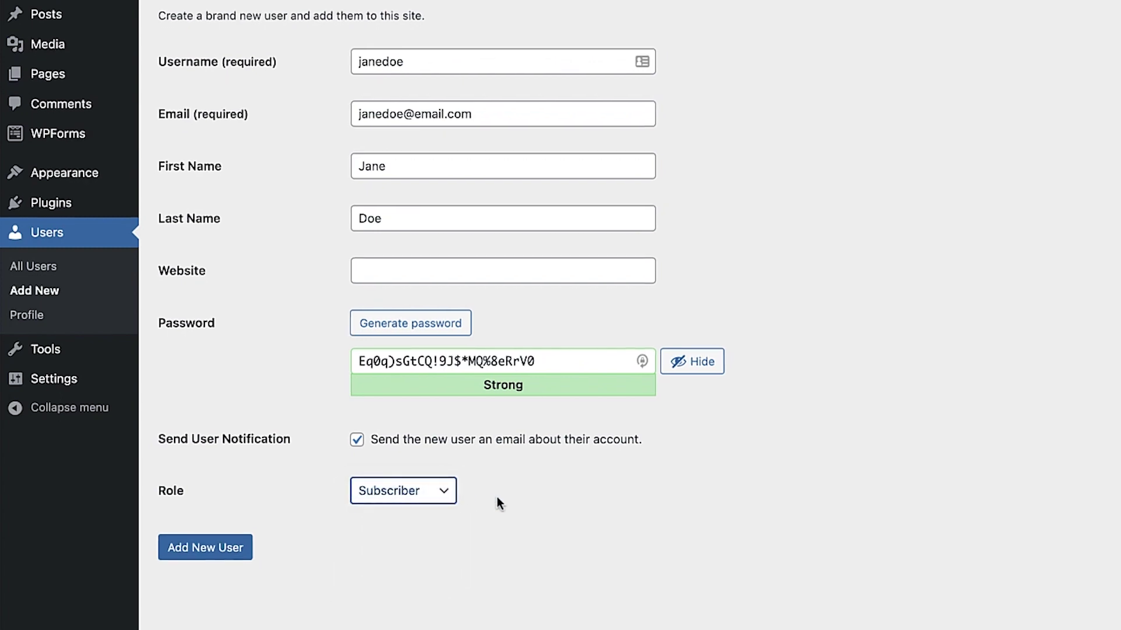
- Create the user, then select all listed users and open and dismiss the role change options
{"action": "left_click", "coordinate": [206, 548]}
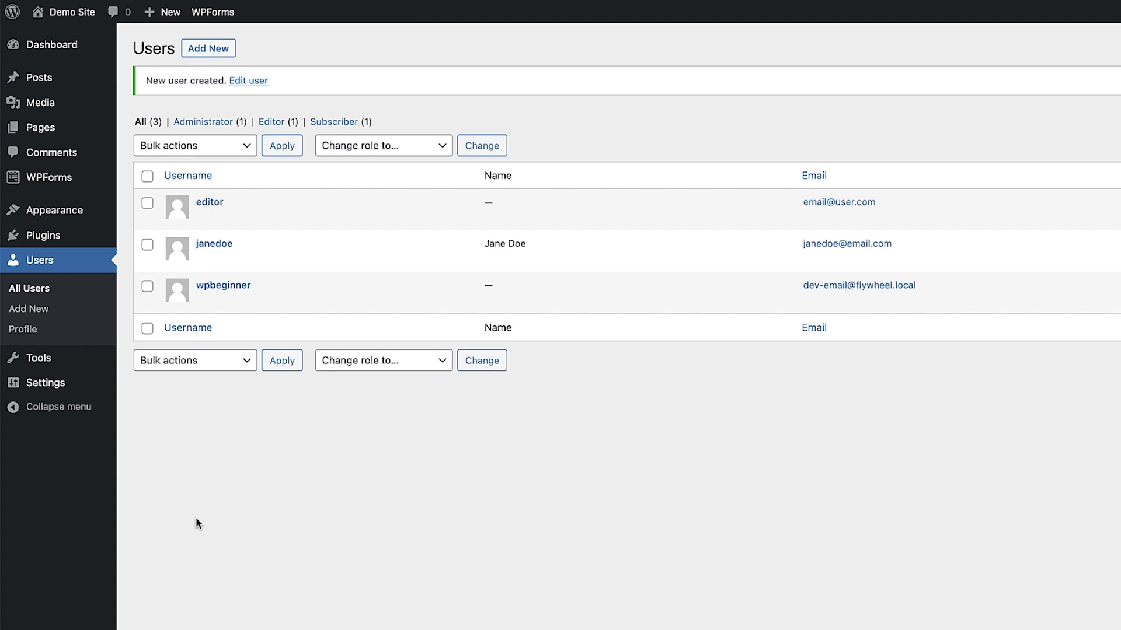
{"action": "mouse_move", "coordinate": [200, 252]}
{"action": "left_click", "coordinate": [147, 176]}
{"action": "left_click", "coordinate": [203, 151]}
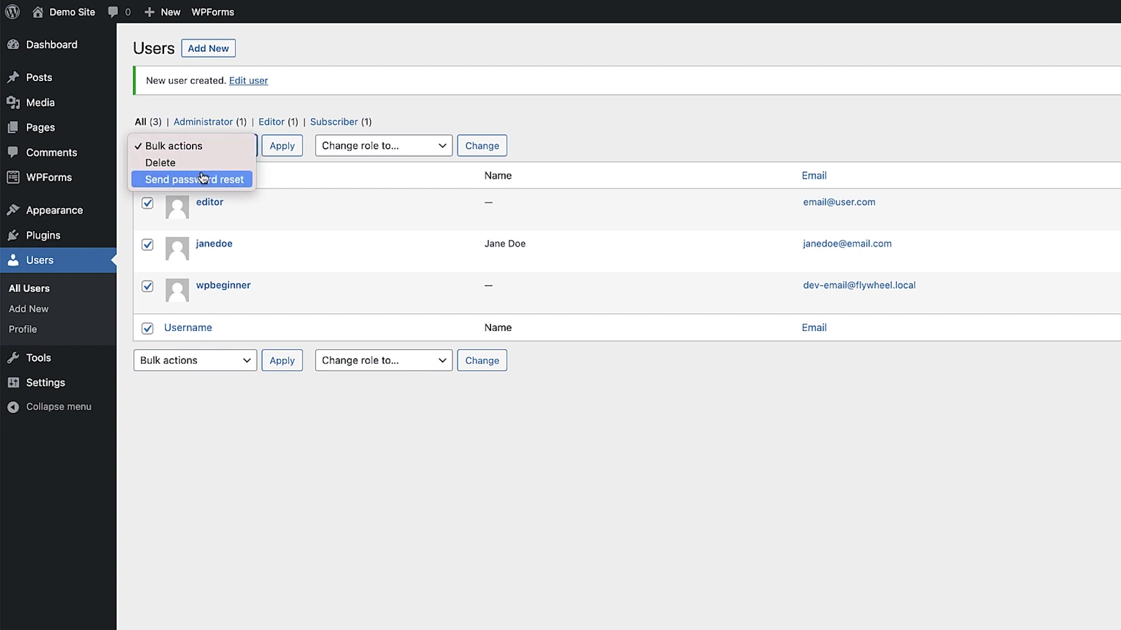
{"action": "left_click", "coordinate": [418, 150]}
{"action": "left_click", "coordinate": [419, 151]}
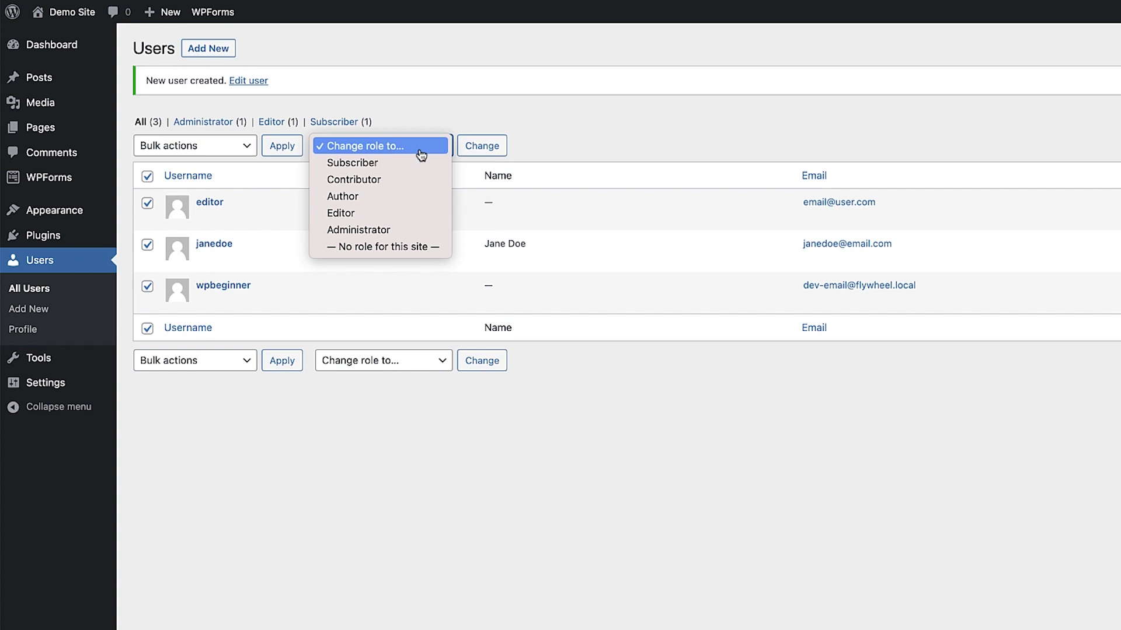
{"action": "left_click", "coordinate": [541, 146]}
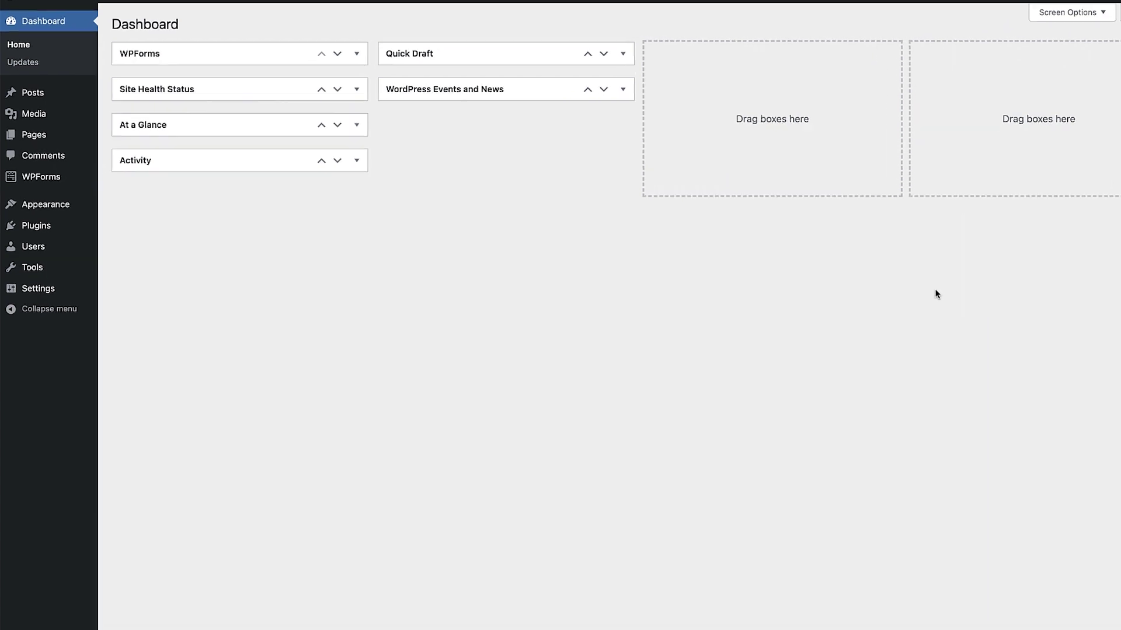
- In General Settings, enable 'Anyone can register', keep Subscriber as the default role, and save
{"action": "mouse_move", "coordinate": [78, 293]}
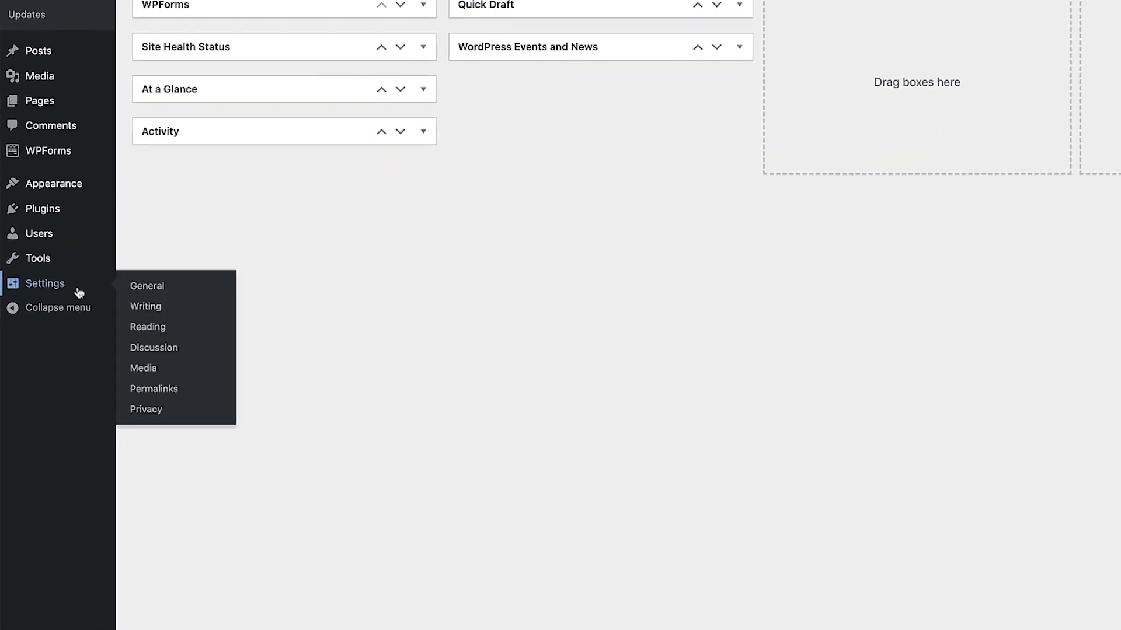
{"action": "left_click", "coordinate": [150, 286]}
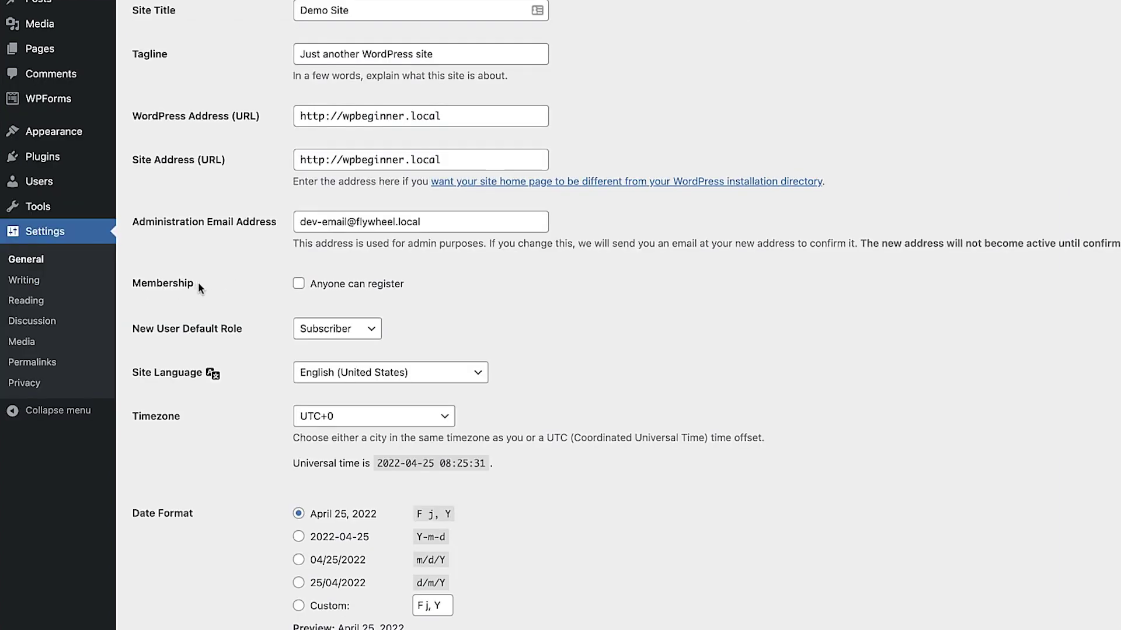
{"action": "left_click", "coordinate": [297, 285]}
{"action": "left_click", "coordinate": [375, 327]}
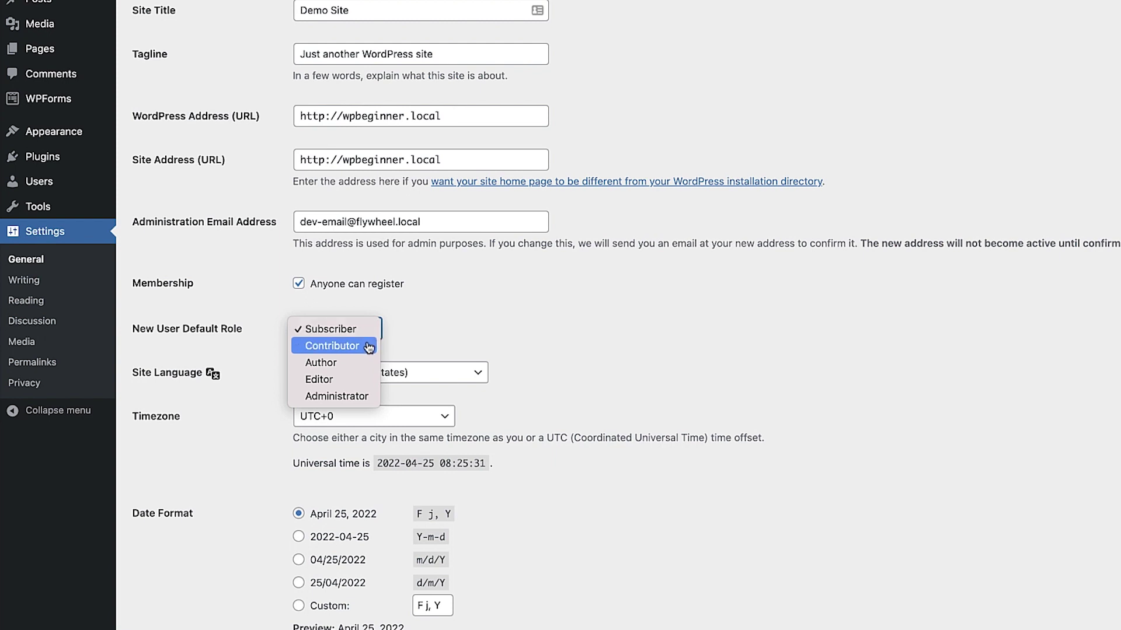
{"action": "left_click", "coordinate": [368, 333]}
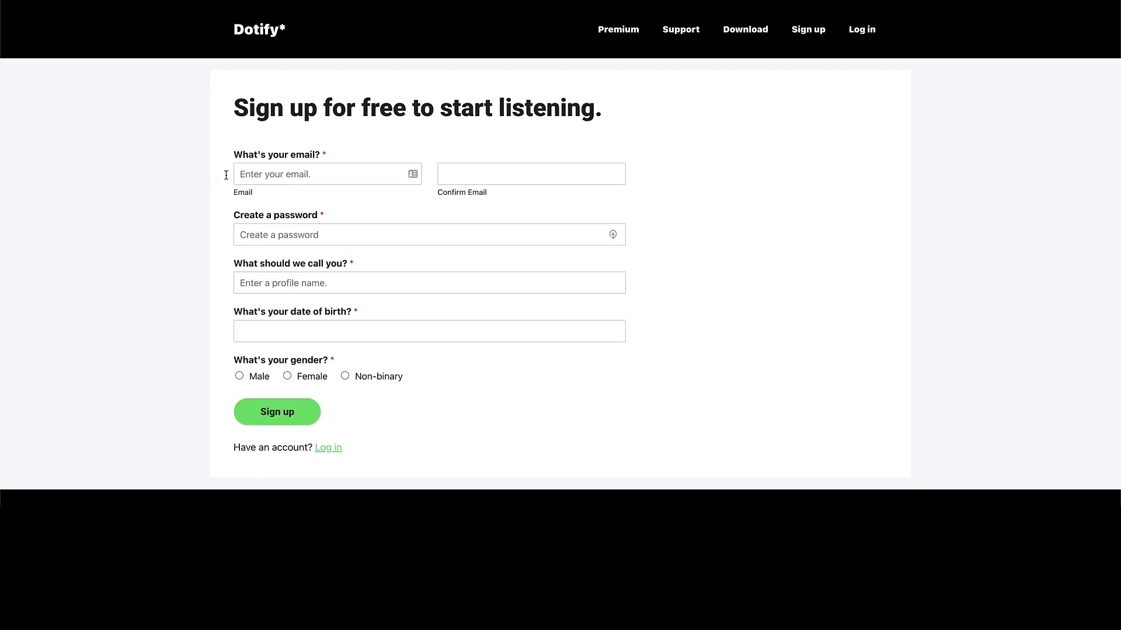
{"action": "left_click", "coordinate": [265, 169]}
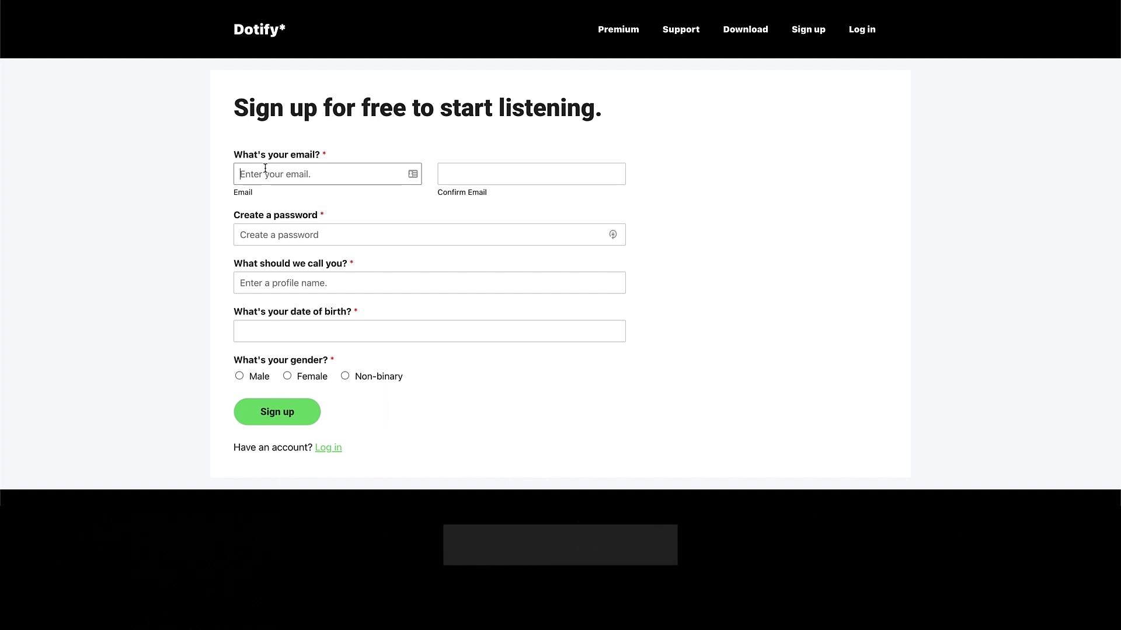
- Enter text while bringing up the Sign Up page in the block editor
{"action": "type", "text": "jane"}
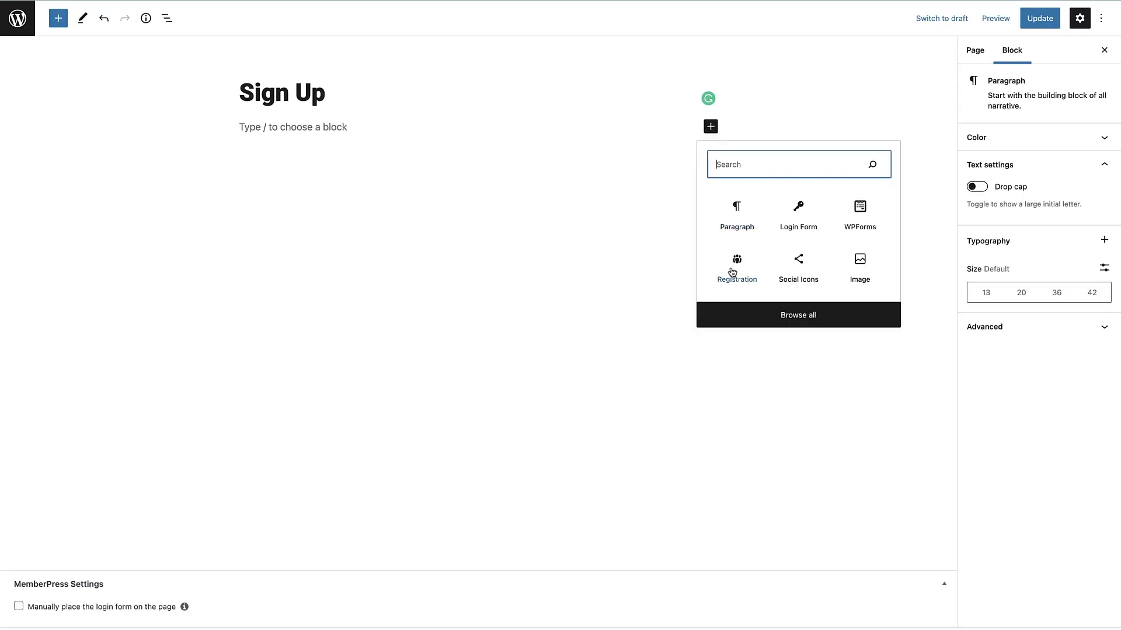
- Add the MemberPress Registration block and create a Single Page rule protecting the Account page
{"action": "left_click", "coordinate": [732, 273]}
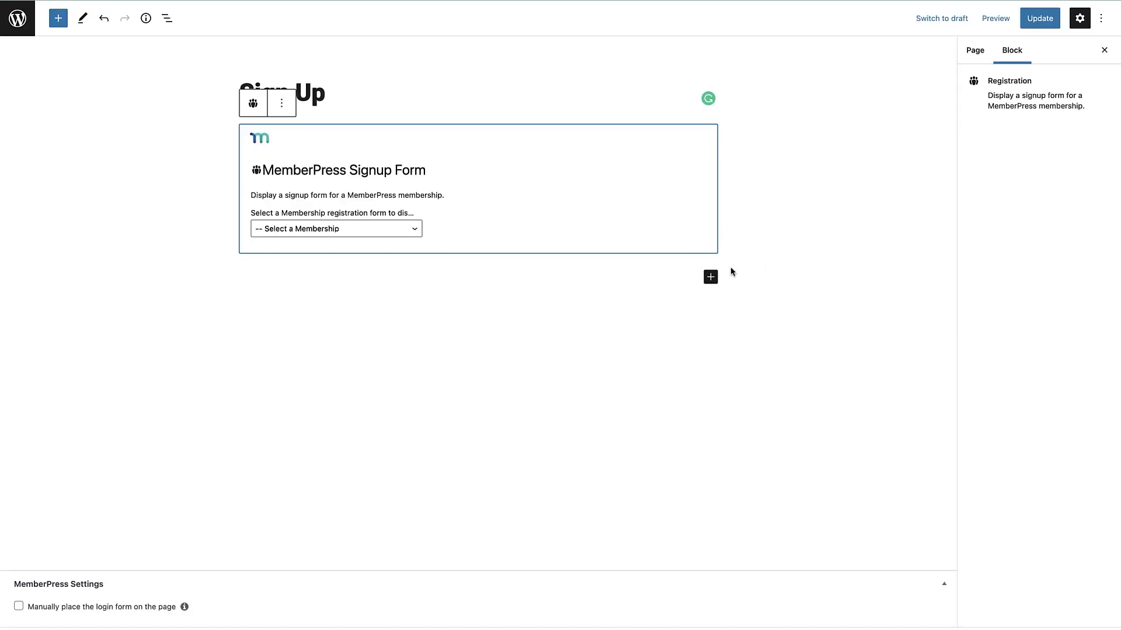
{"action": "left_click", "coordinate": [410, 235]}
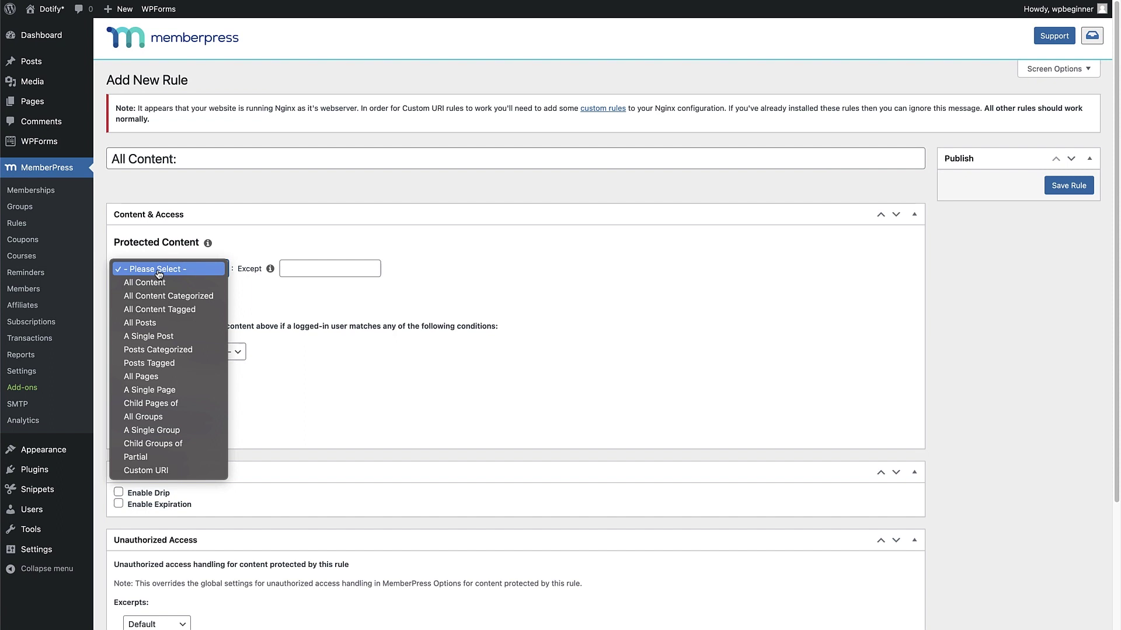
{"action": "left_click", "coordinate": [164, 388]}
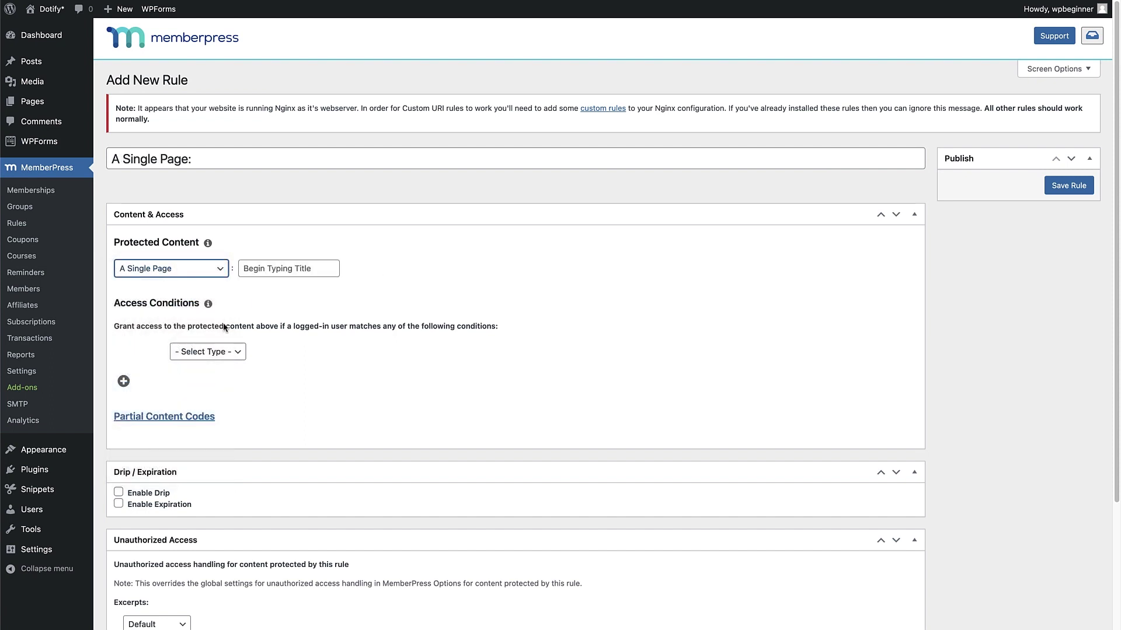
{"action": "left_click", "coordinate": [271, 270]}
{"action": "type", "text": "Account"}
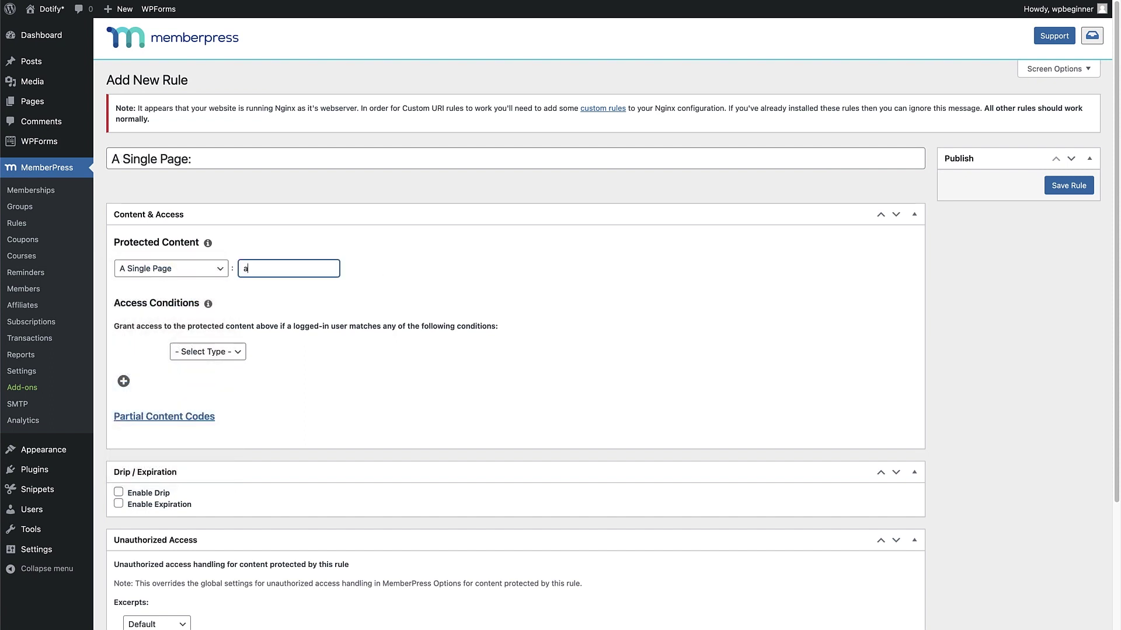
{"action": "left_click", "coordinate": [274, 299]}
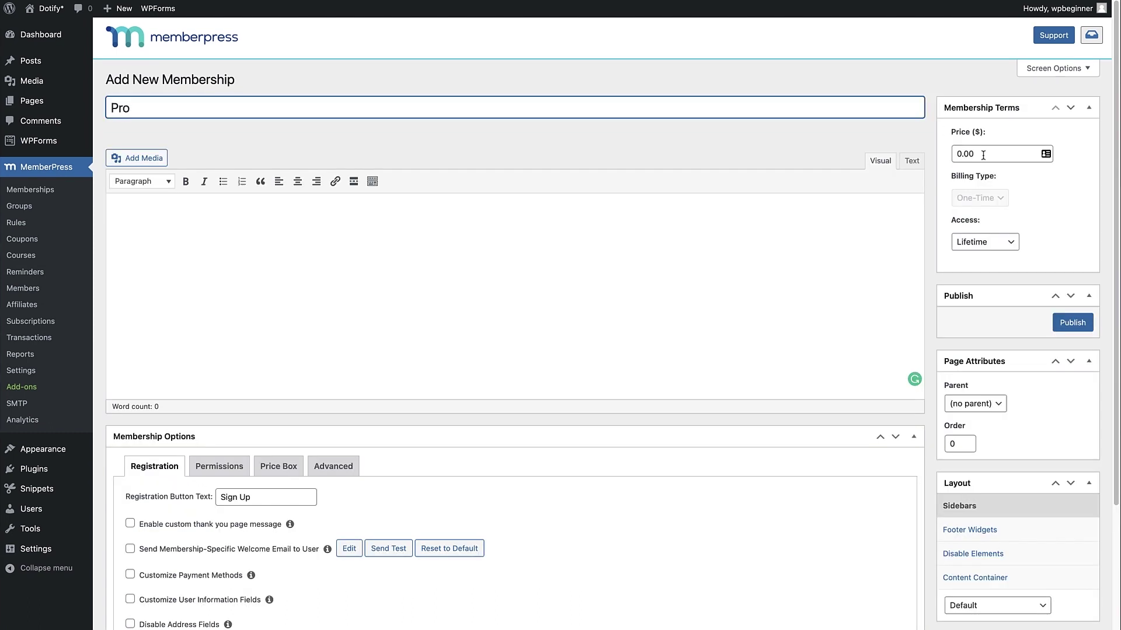
- Set the Pro membership to 15.99, recurring monthly billing, with a trial period enabled
{"action": "left_click", "coordinate": [983, 156]}
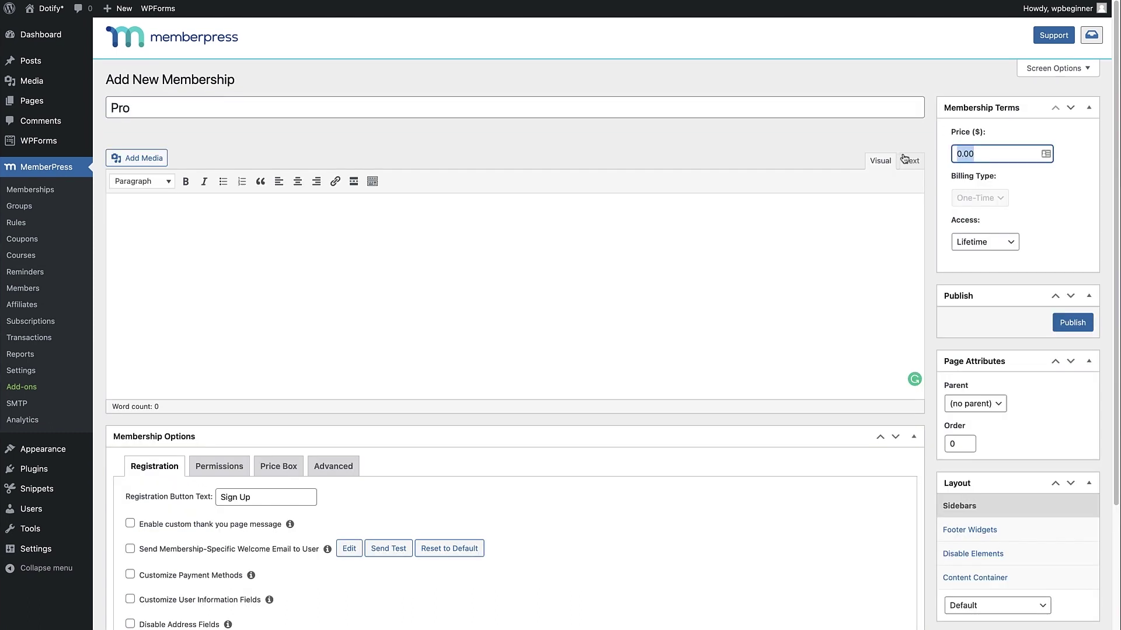
{"action": "type", "text": "15.99"}
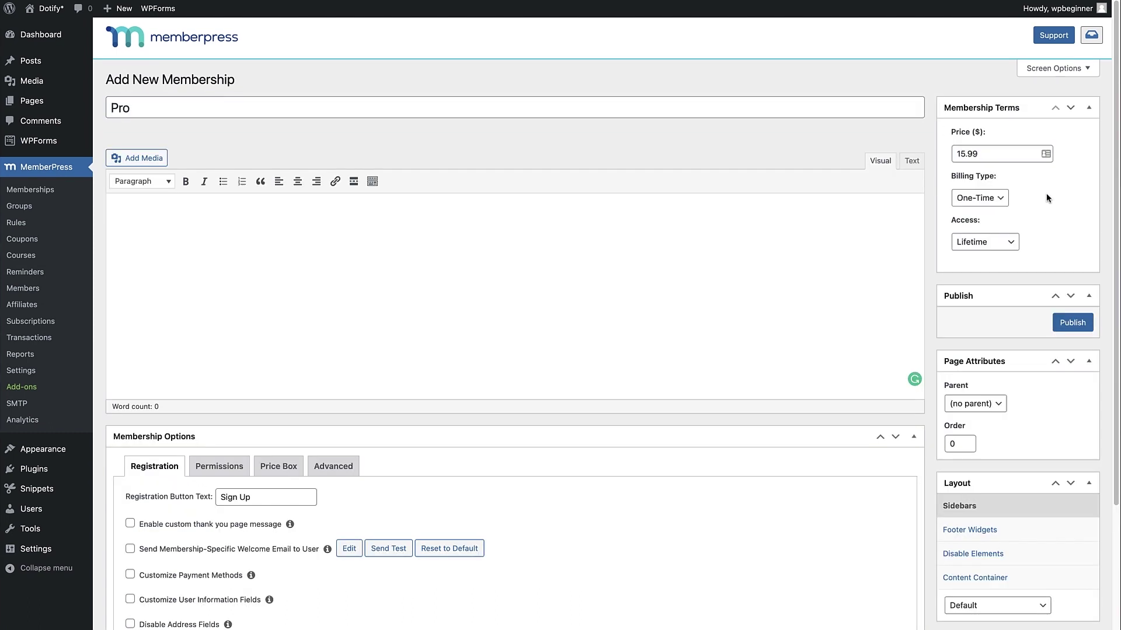
{"action": "left_click", "coordinate": [981, 198]}
{"action": "left_click", "coordinate": [988, 251]}
{"action": "left_click", "coordinate": [992, 242]}
{"action": "left_click", "coordinate": [1022, 234]}
{"action": "left_click", "coordinate": [955, 266]}
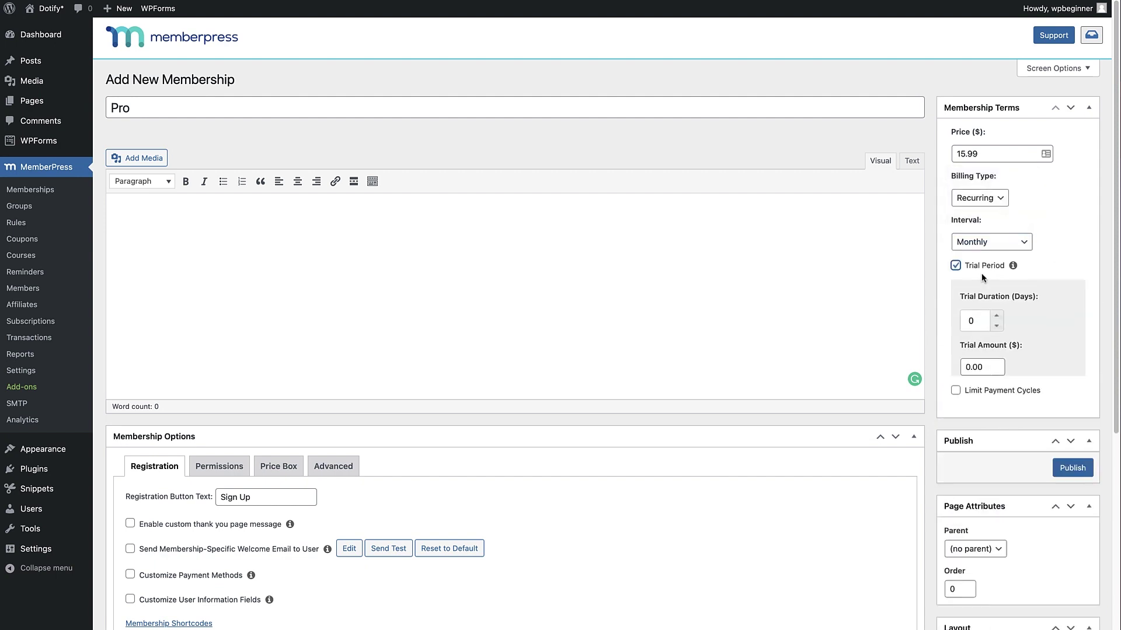
{"action": "double_click", "coordinate": [967, 327]}
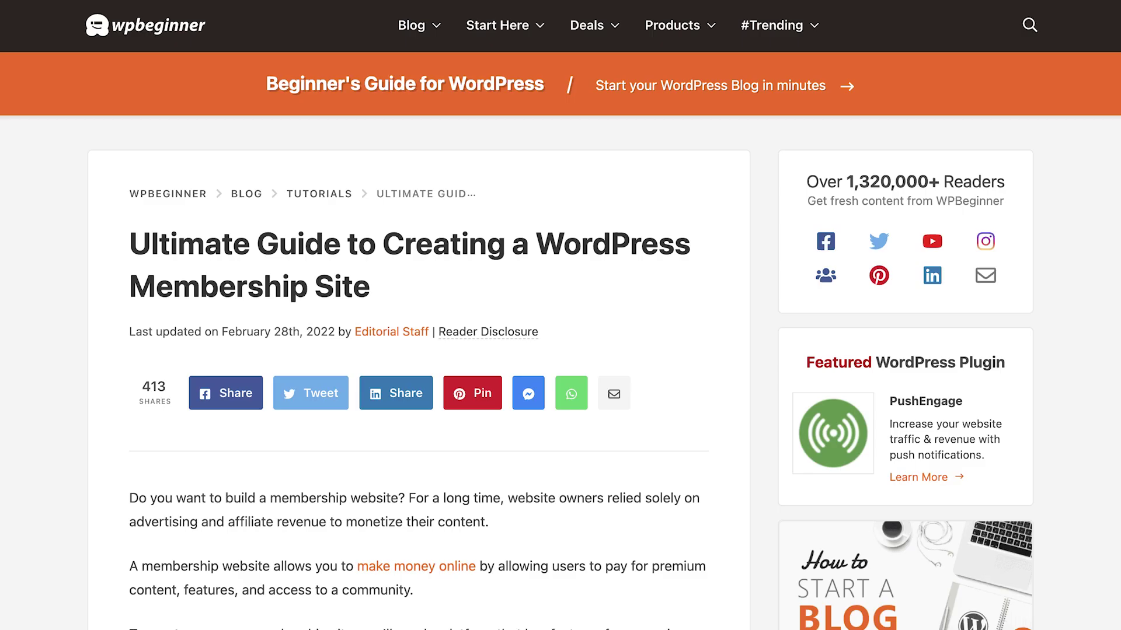